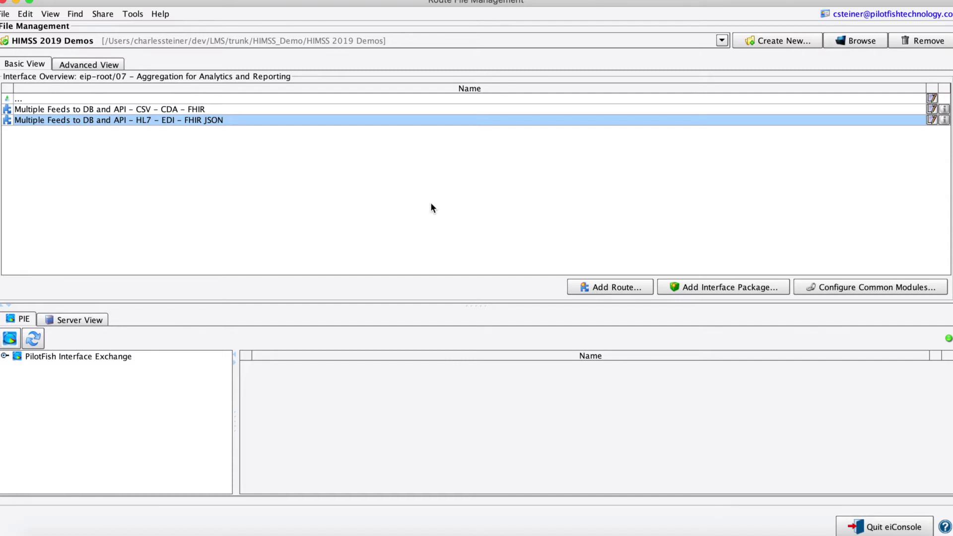
Step: Open the Multiple Feeds to DB and API - HL7 - EDI - FHIR JSON route and inspect the Provider - EDI source's FTP listener
double_click(337, 119)
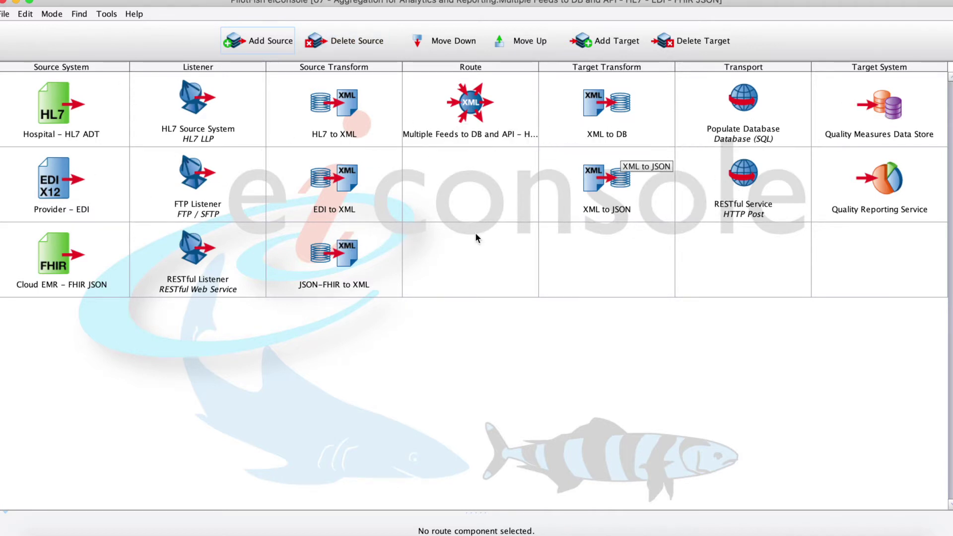
click(88, 189)
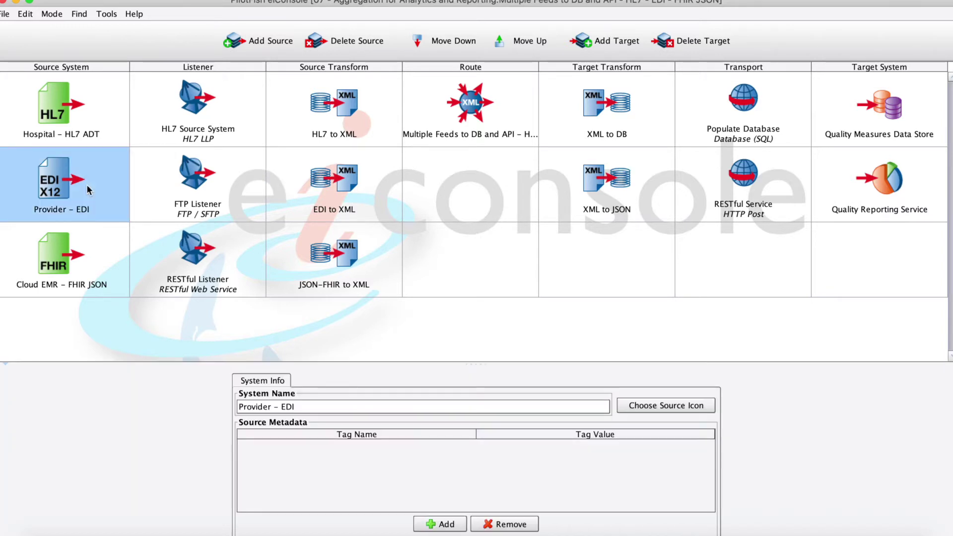
click(198, 183)
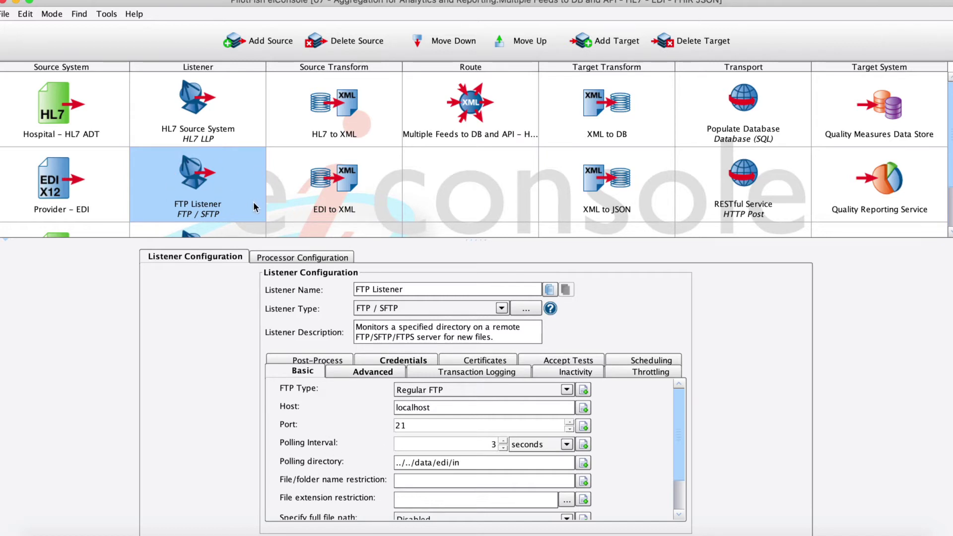
Step: Review the EDI to XML source transform's table data, enhancement and SNIP validation settings
click(305, 186)
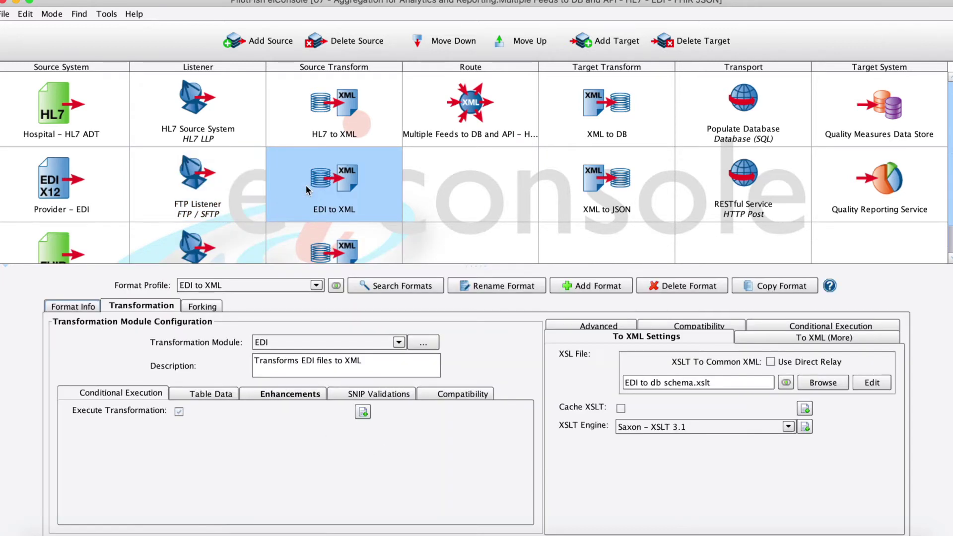
click(196, 394)
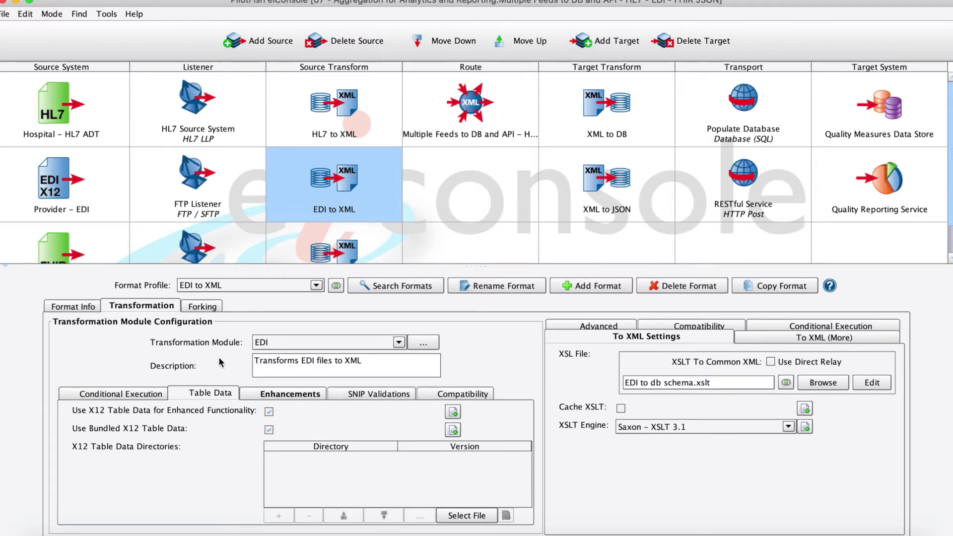
click(260, 390)
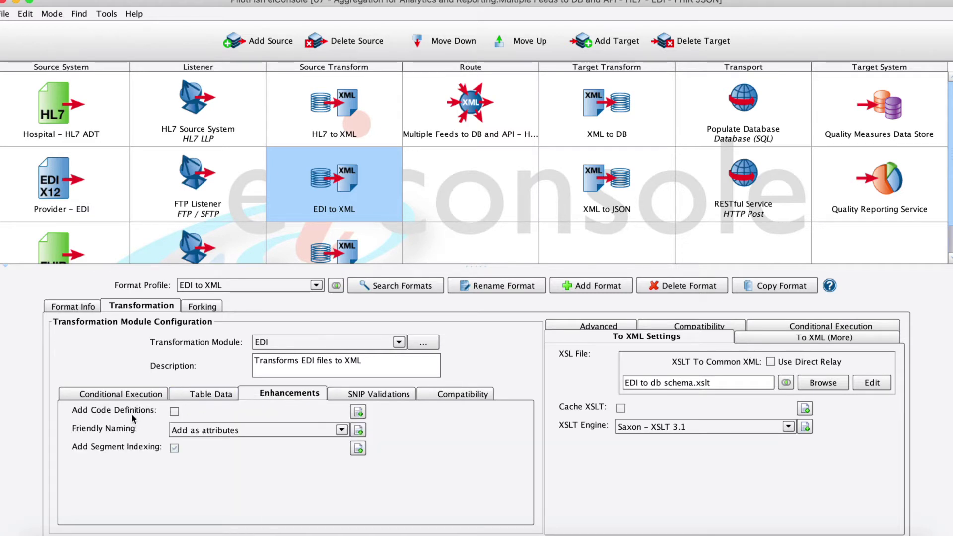
mouse_move(87, 428)
click(350, 392)
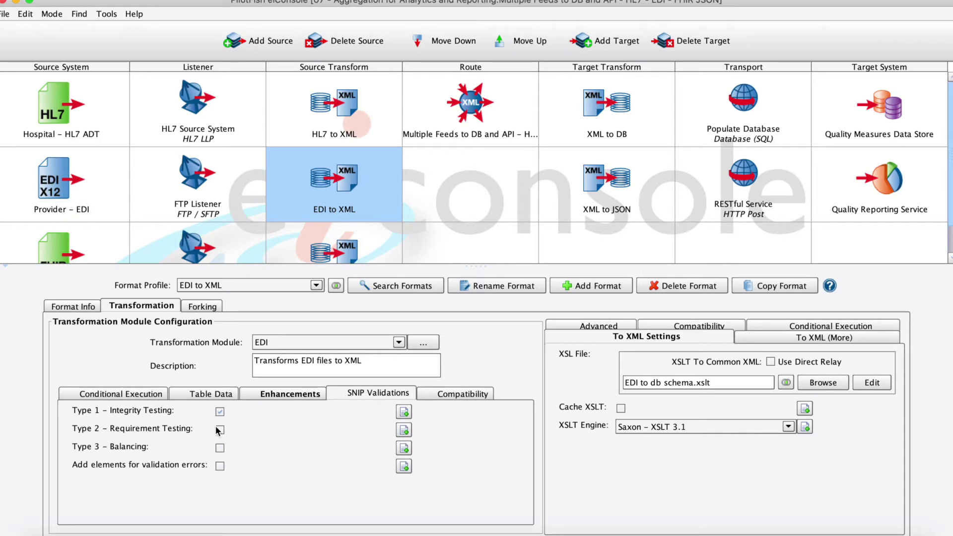
click(220, 391)
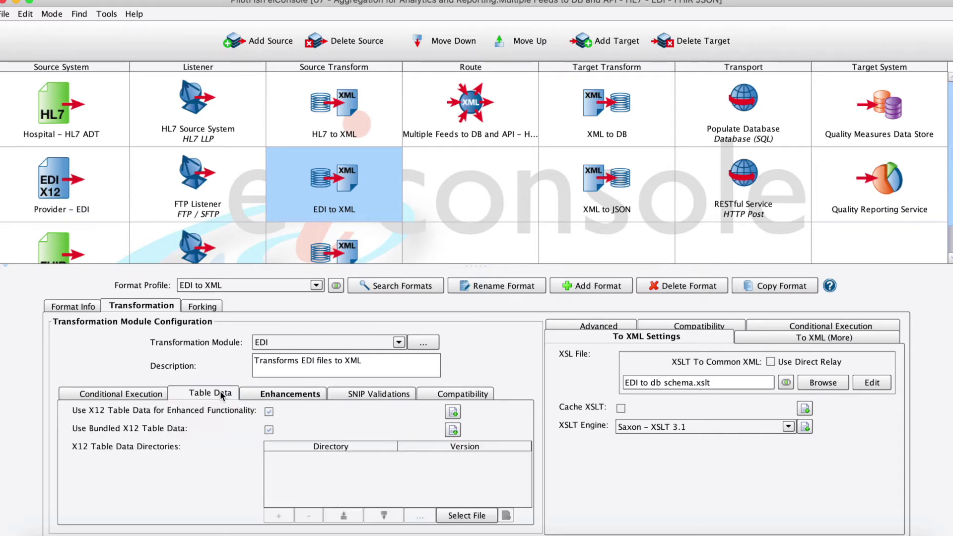
Step: Open the EDI to db schema.xslt mapping for editing and expand the source Transaction node and the target patient node
click(871, 382)
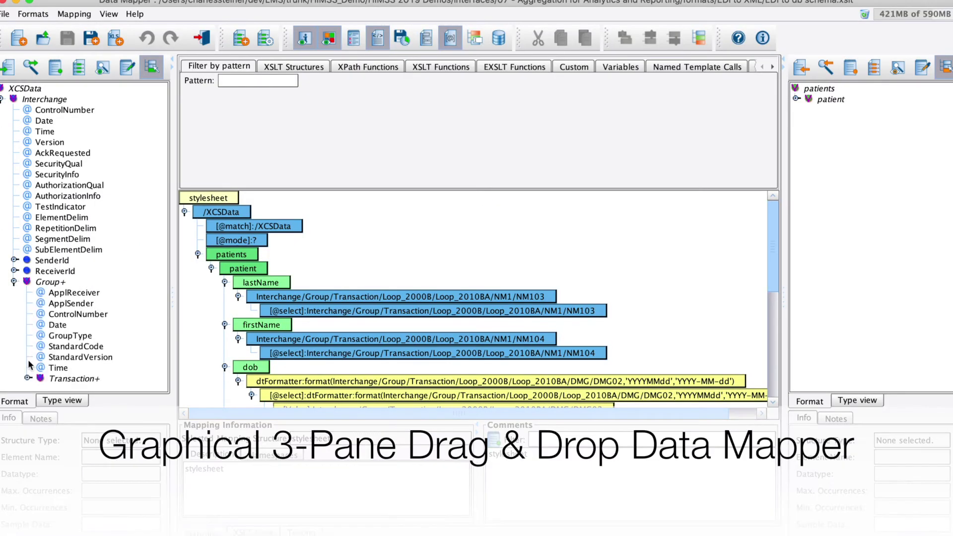
click(28, 378)
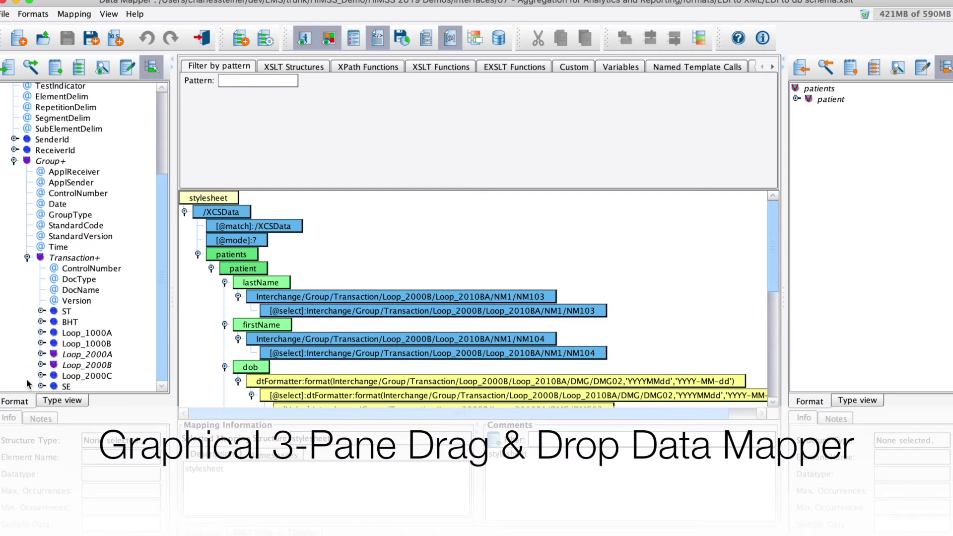
click(796, 98)
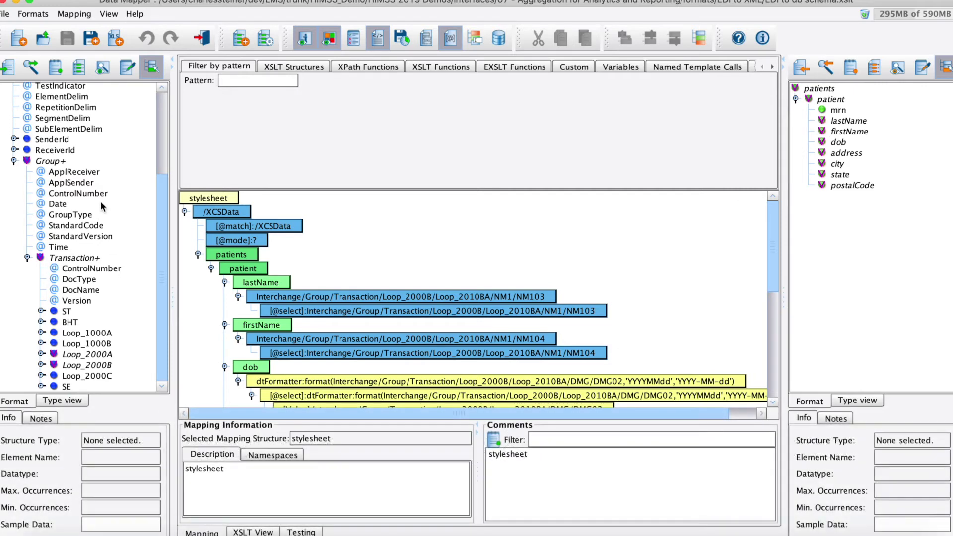
scroll(56, 254, up, 5)
scroll(56, 254, down, 5)
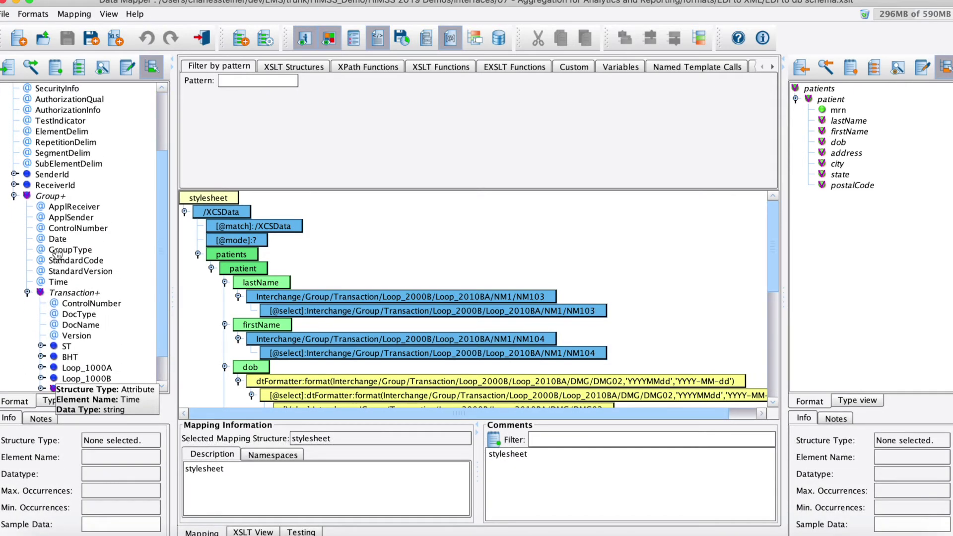
mouse_move(72, 346)
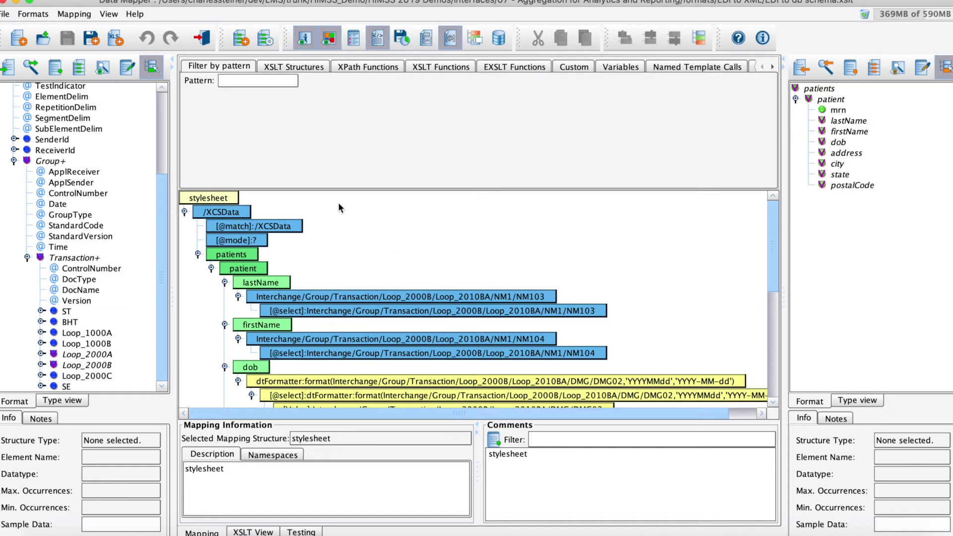
Step: Display the XSLT structures palette, expand the source tree through Loop_2000B and Loop_2010BA to NM1, and leave the Data Mapper
click(258, 71)
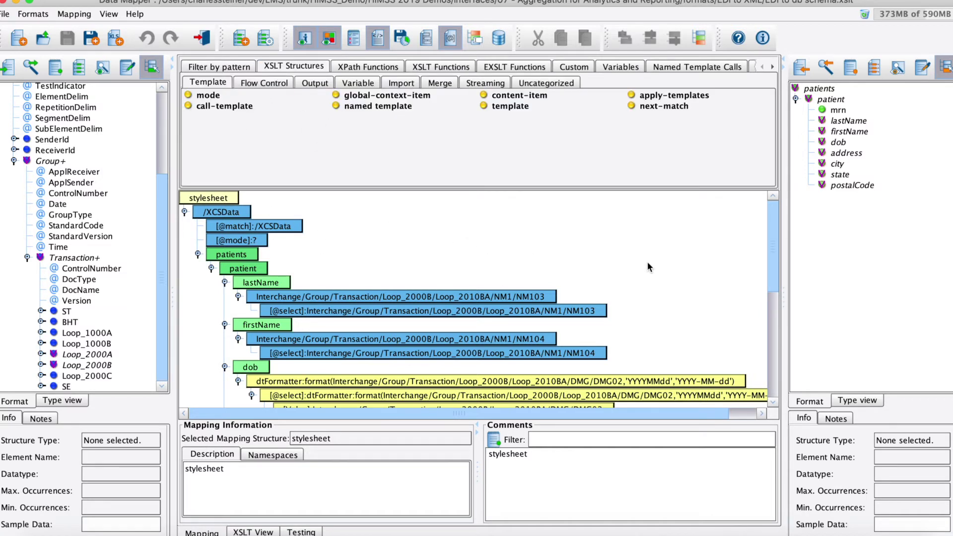
scroll(647, 267, down, 3)
scroll(647, 267, up, 3)
click(41, 366)
click(54, 366)
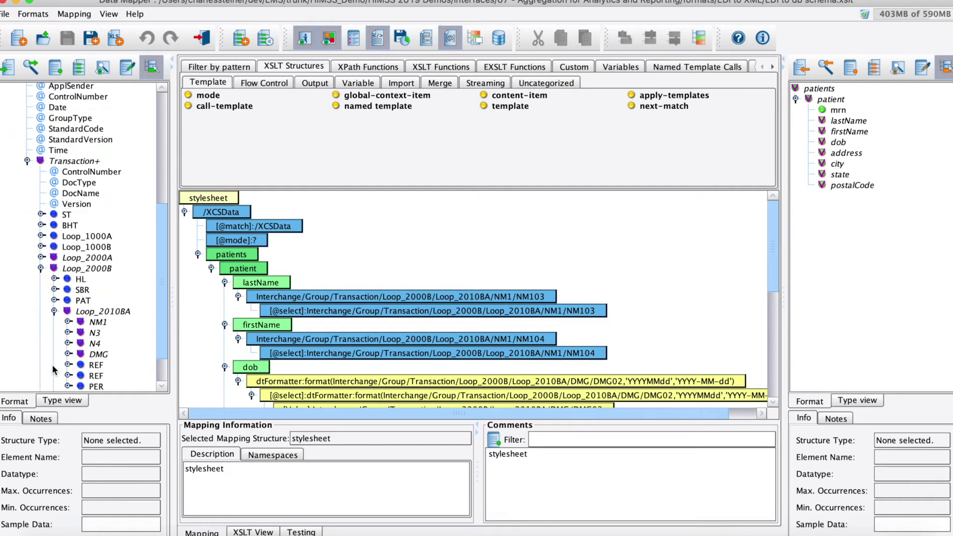
click(69, 322)
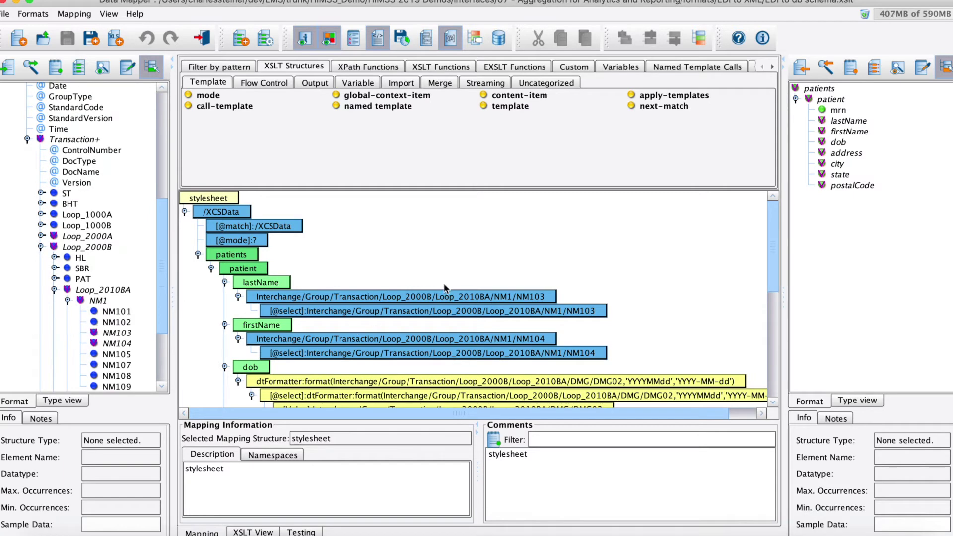
click(200, 40)
Step: Examine the route's routing rules, the RESTful Service transport configuration and the Quality Reporting Service target
click(493, 98)
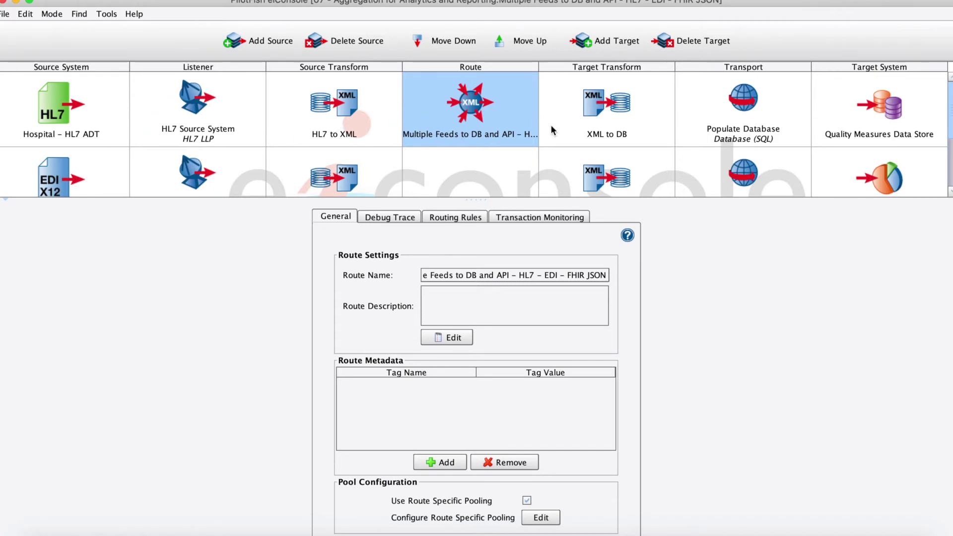
click(457, 218)
click(437, 285)
click(459, 214)
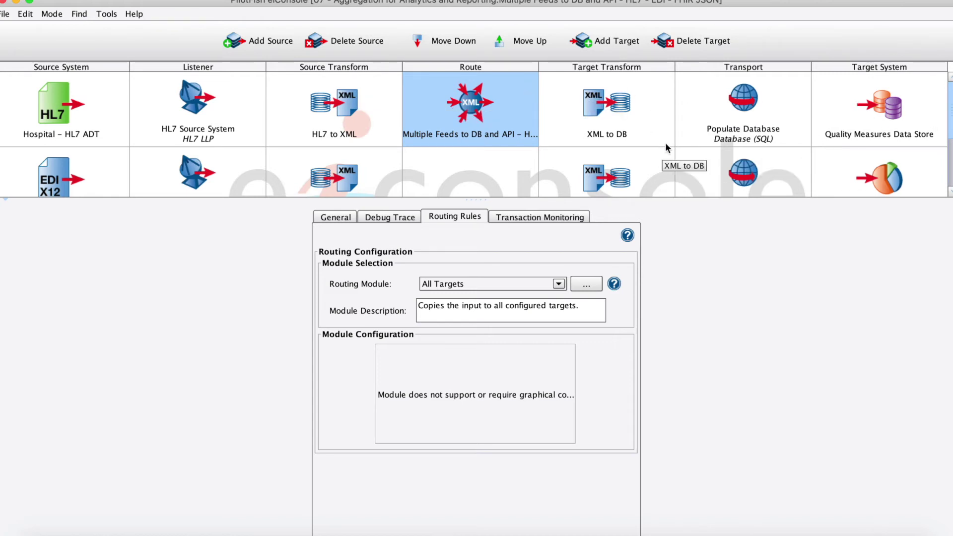
click(742, 172)
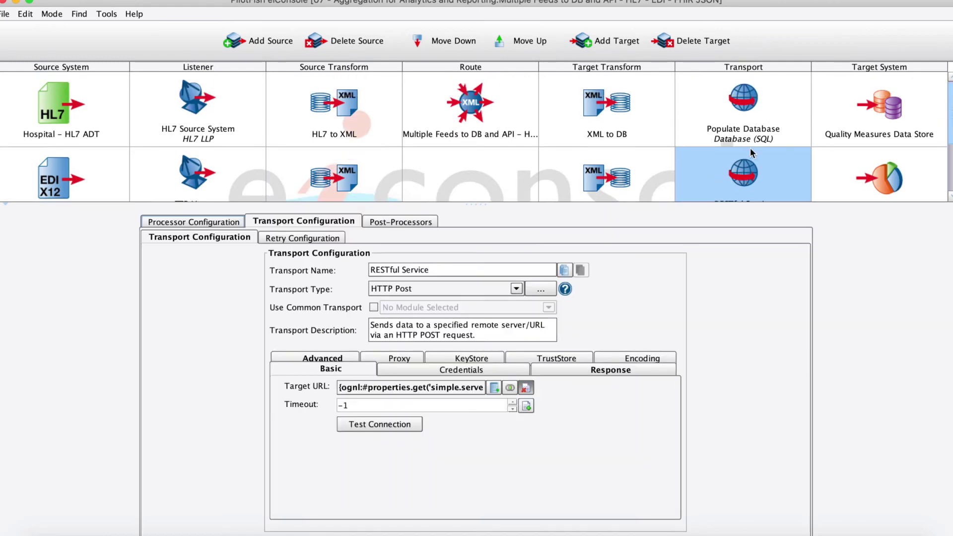
click(838, 173)
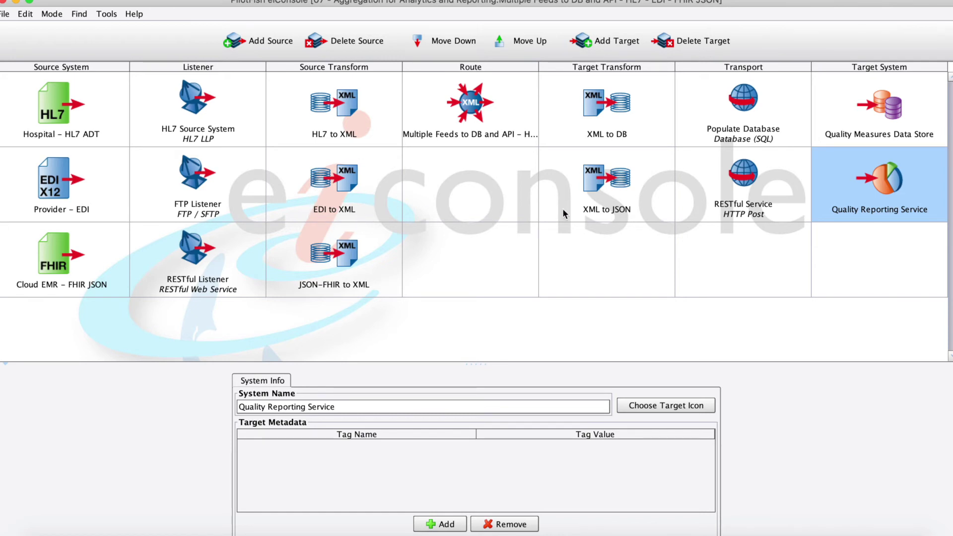
Step: Switch the route to Testing Mode, load the editest test configuration and execute the test
click(51, 14)
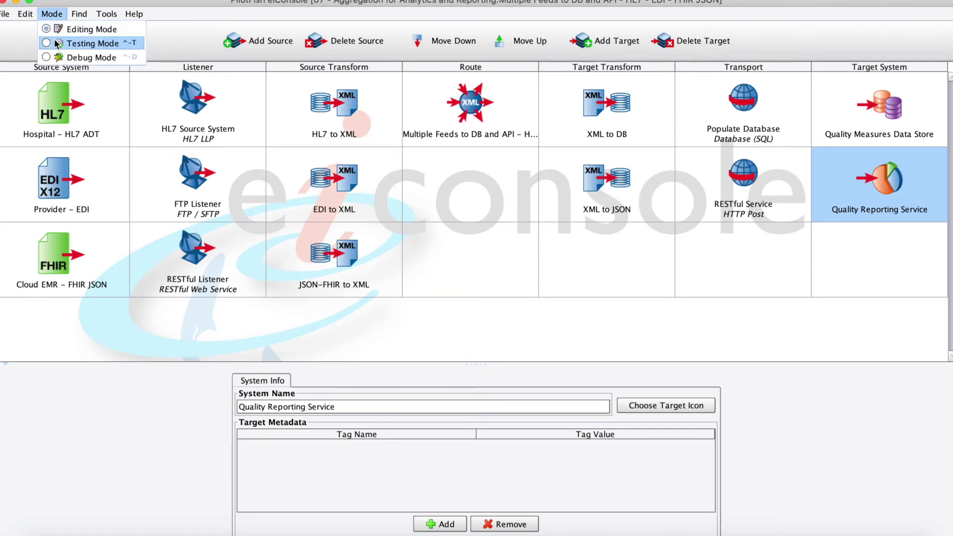
click(56, 43)
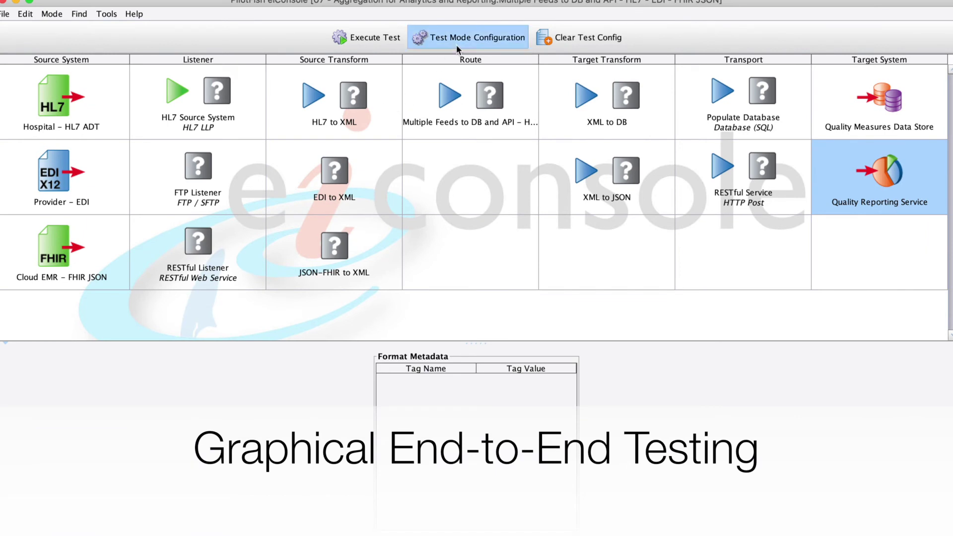
click(474, 40)
mouse_move(467, 86)
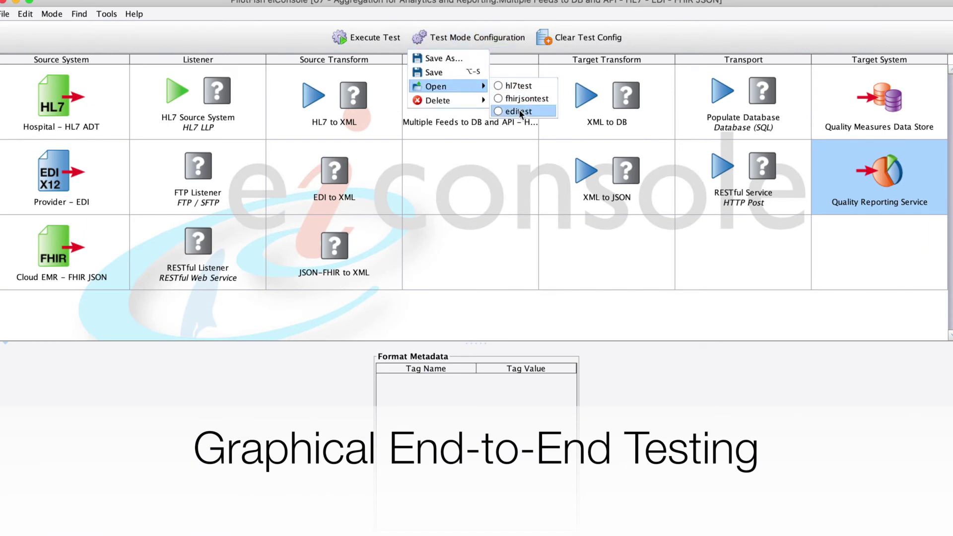
click(516, 110)
click(365, 38)
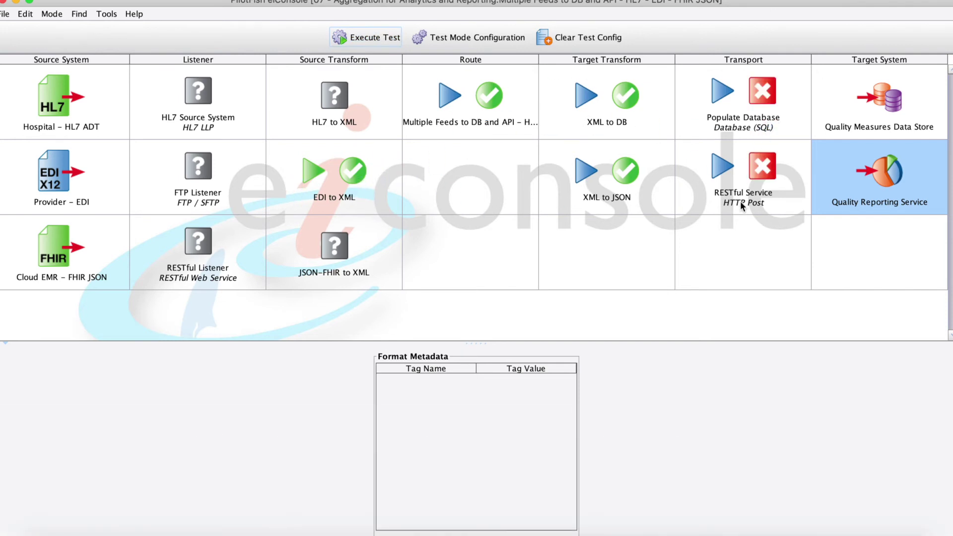
Step: View the EDI to XML stage's test file 837-sample-encounter.edi and the XML output of its EDI transformation
click(335, 193)
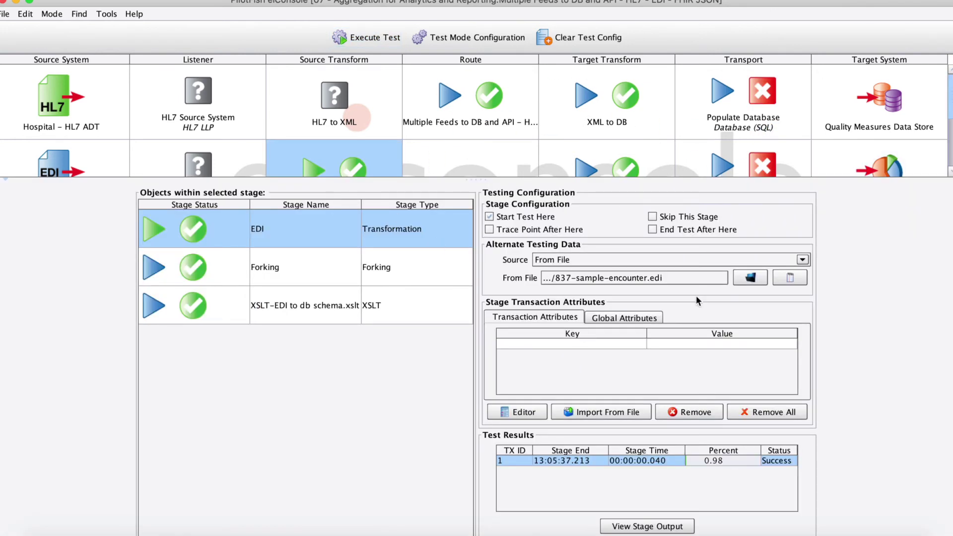
click(790, 278)
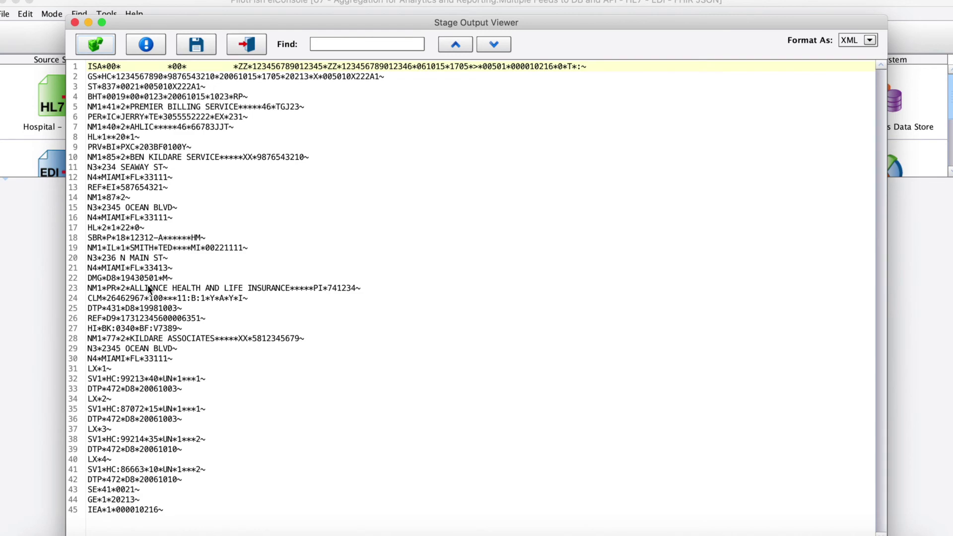
click(251, 44)
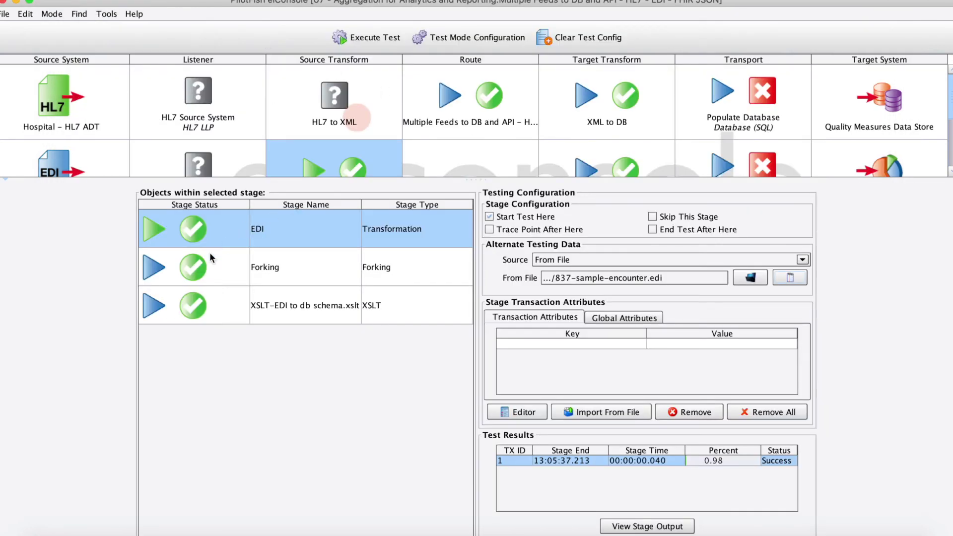
double_click(296, 222)
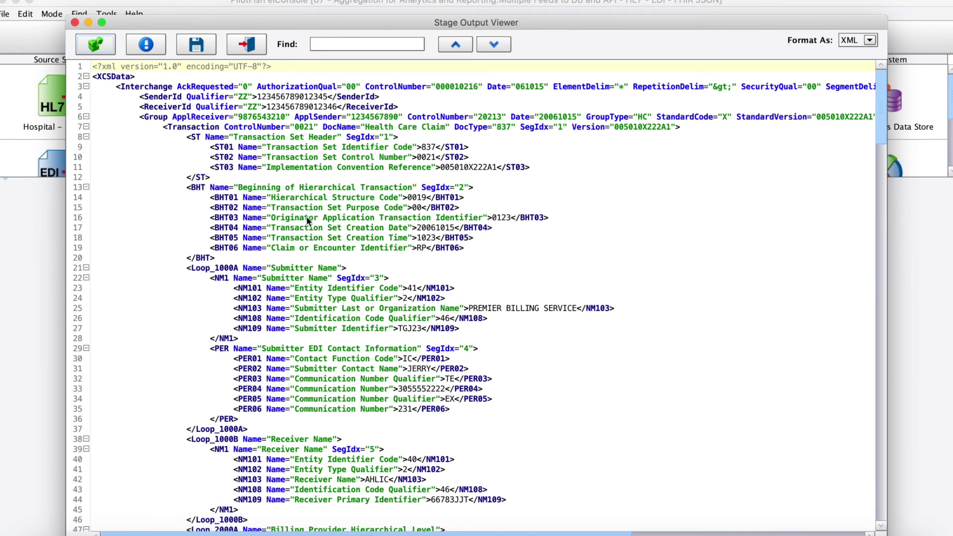
click(246, 44)
Step: View the output of the XSLT-EDI to db schema.xslt stage and look at the save option without saving
double_click(402, 312)
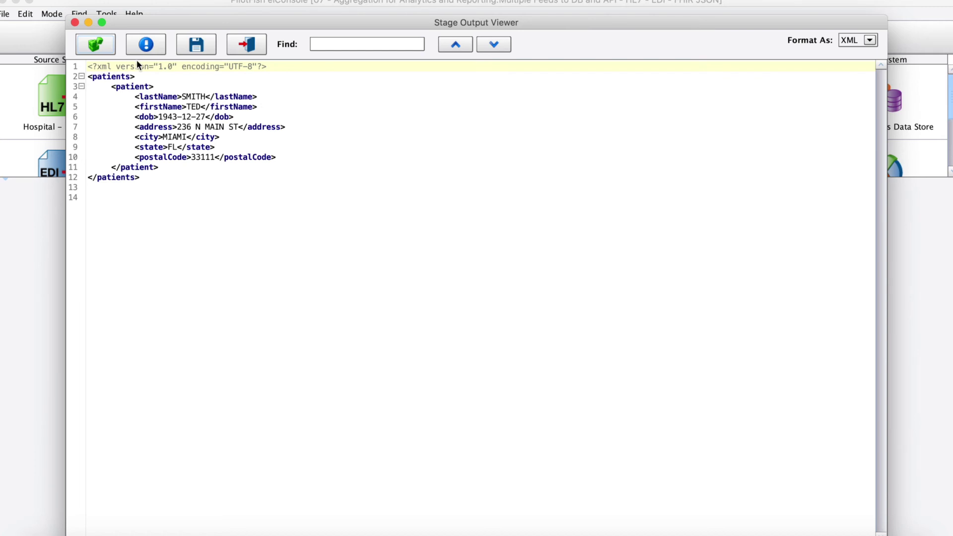
click(196, 44)
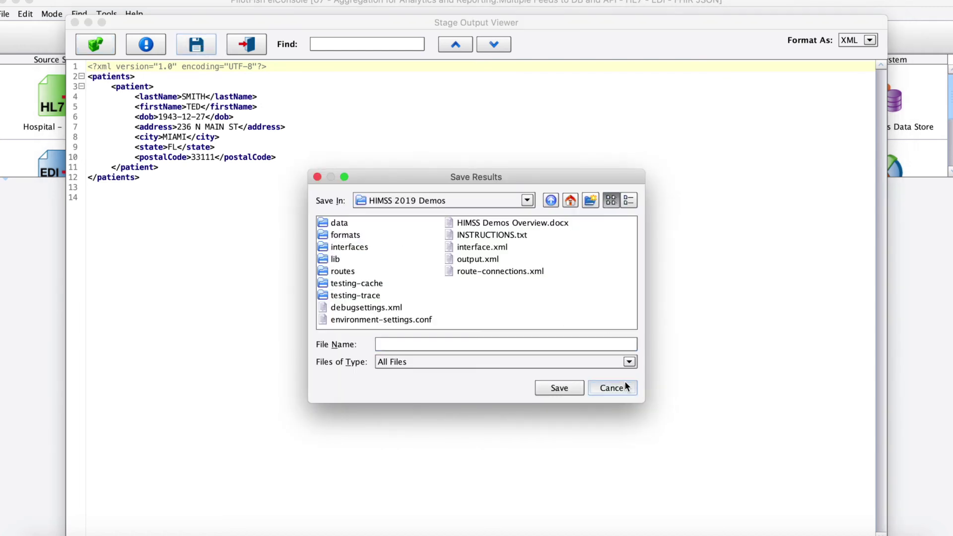
click(625, 386)
click(246, 44)
Step: Check the Router stage and view the XML to JSON transform's JSON stage output, formatted as JSON
click(489, 96)
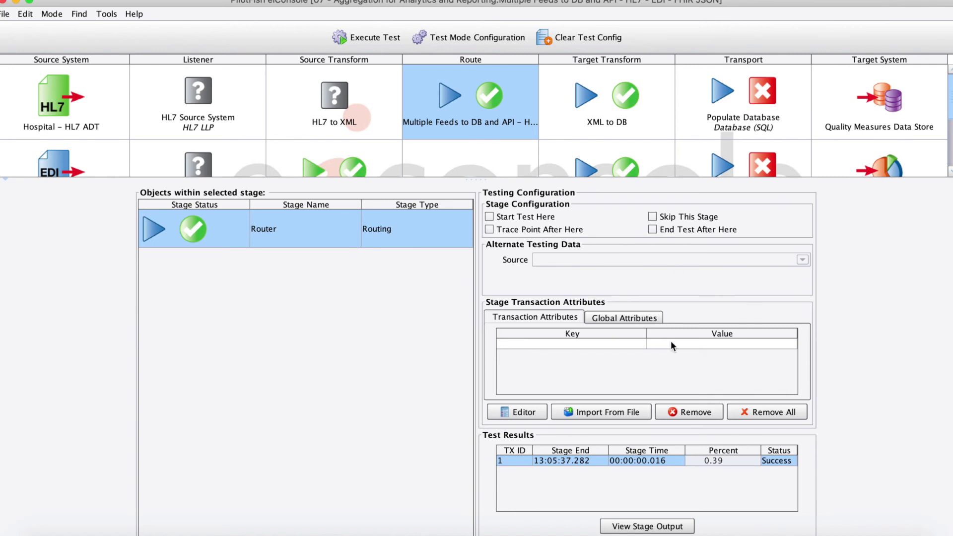
click(666, 146)
click(838, 111)
click(556, 156)
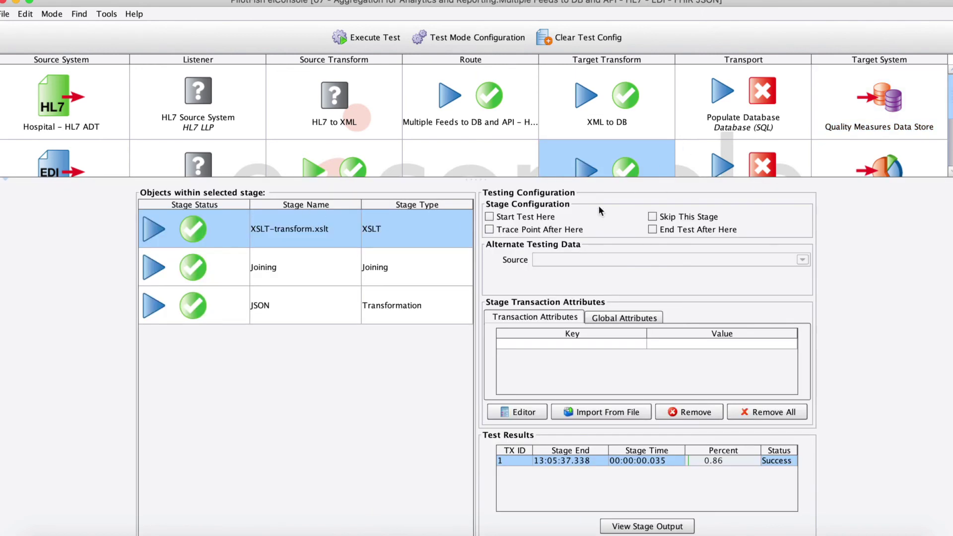
click(299, 305)
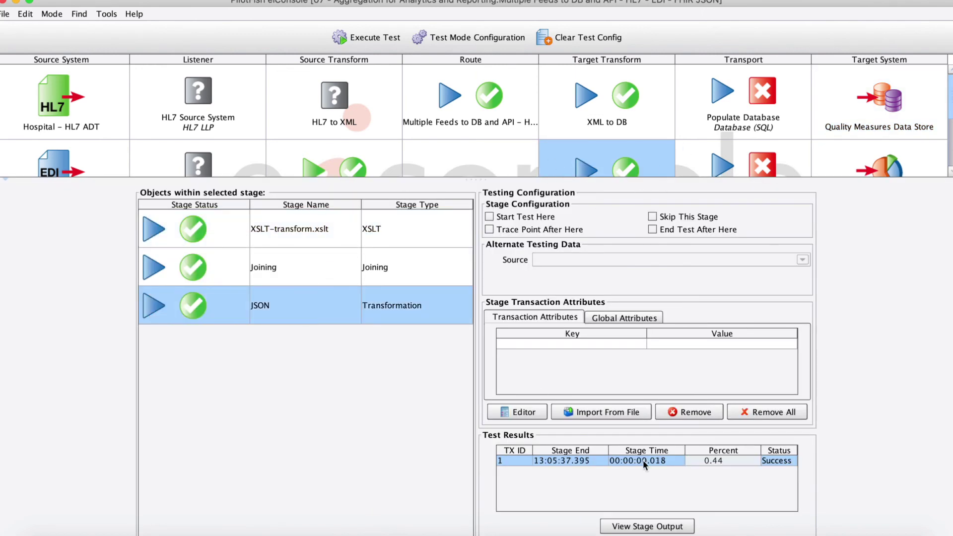
click(634, 526)
click(854, 40)
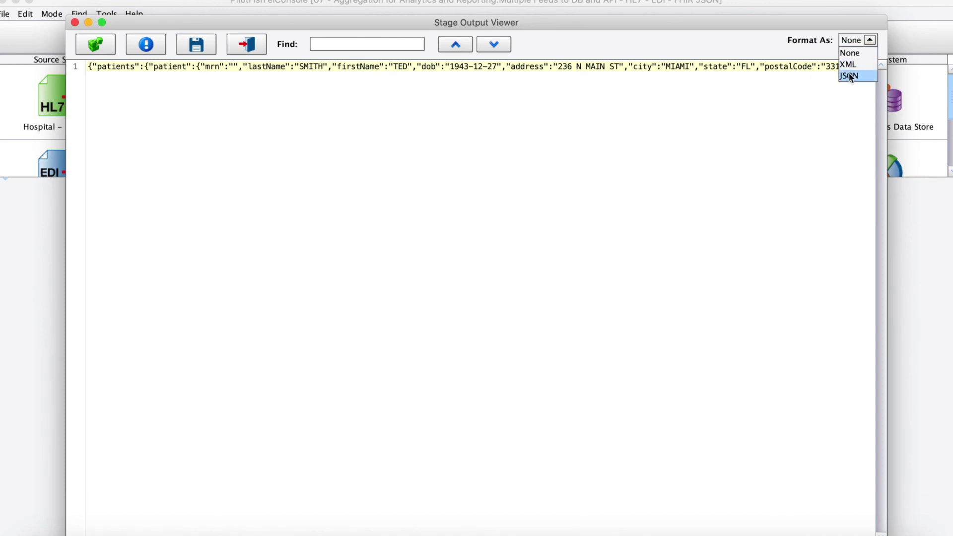
click(849, 77)
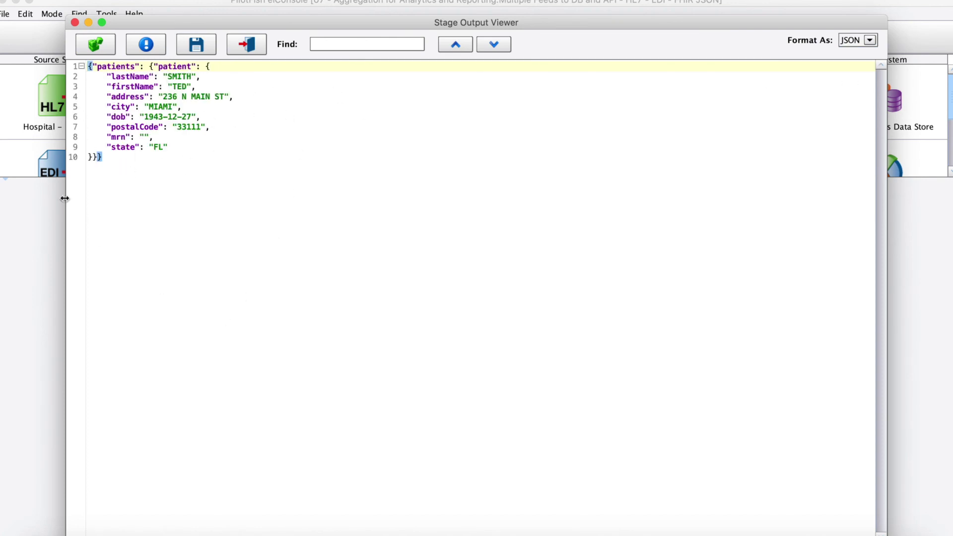
click(258, 44)
Step: Inspect the RESTful Service transport's test result and return the route to Editing Mode
click(773, 146)
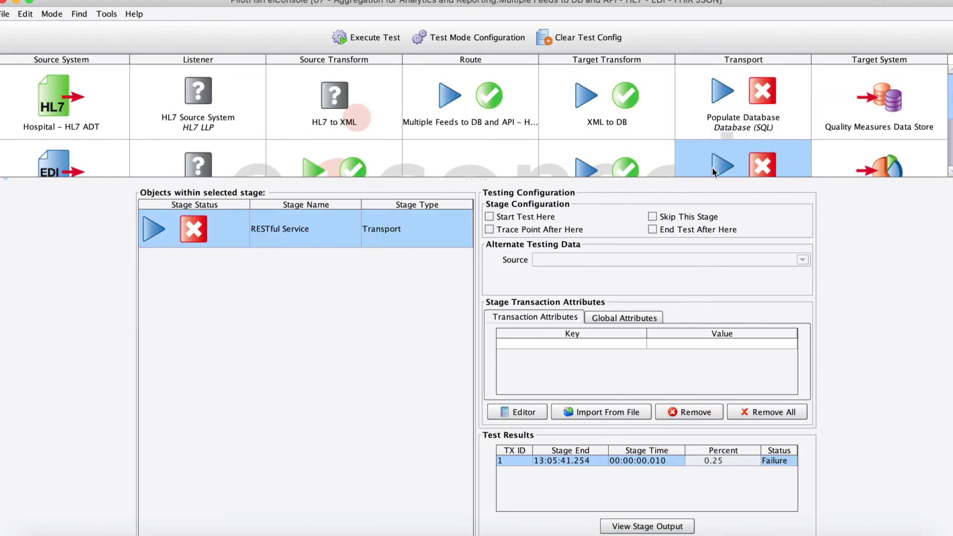
scroll(842, 145, down, 2)
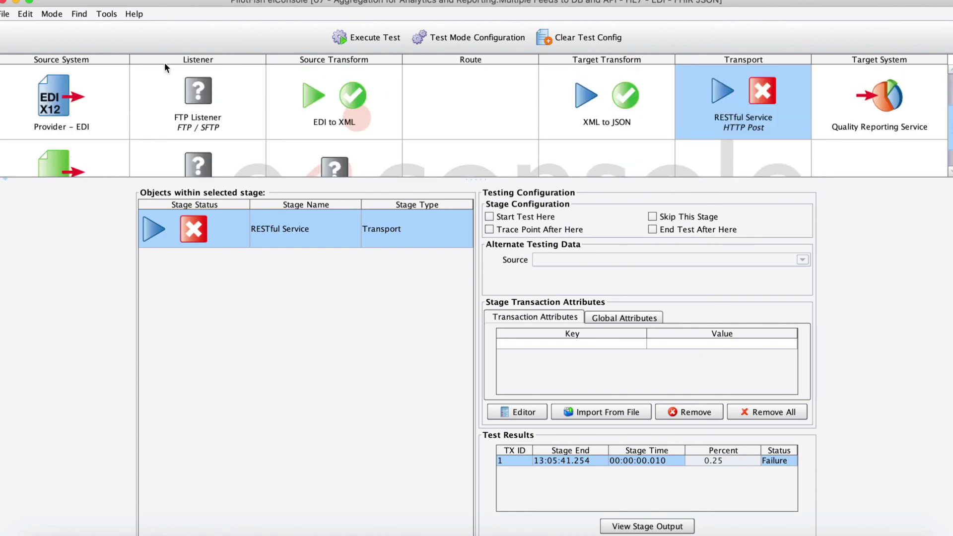
click(51, 13)
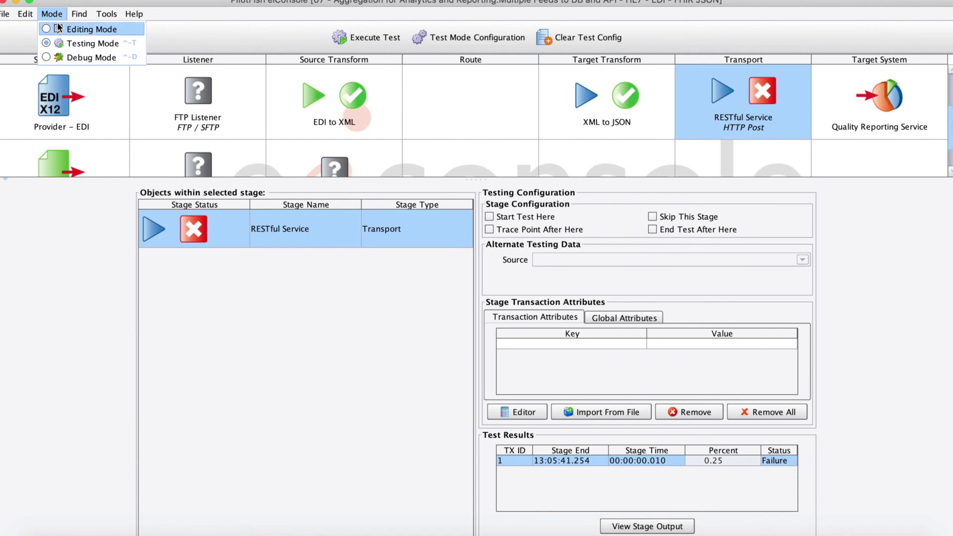
click(65, 26)
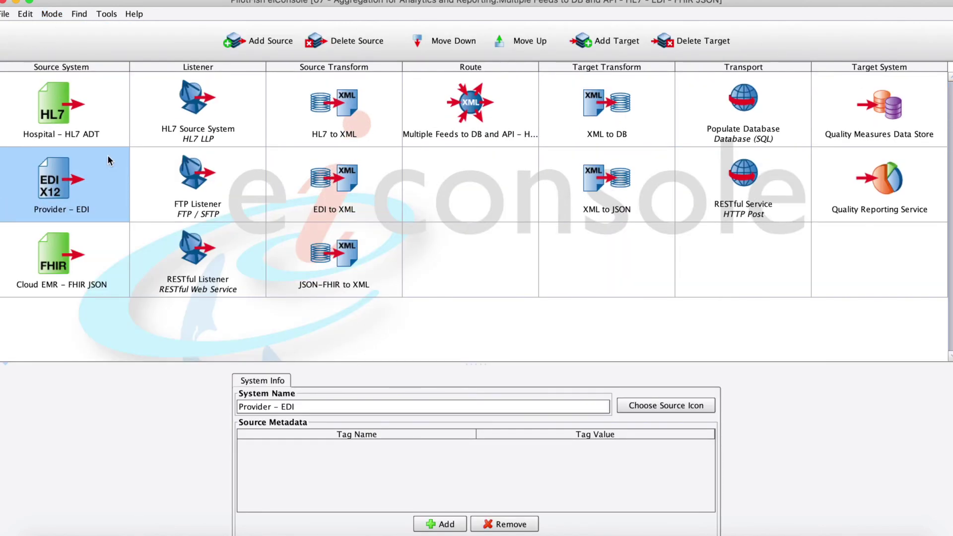